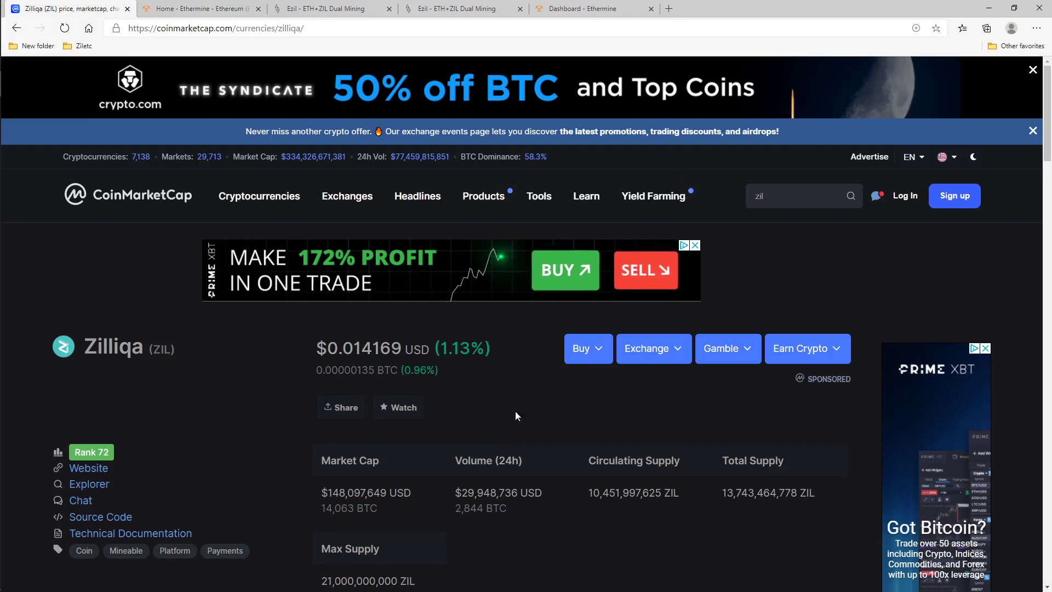
Close the CoinMarketCap page, open Ethermine's mining start guide and review its regional servers and port settings.
{"action": "key", "text": "ctrl+w"}
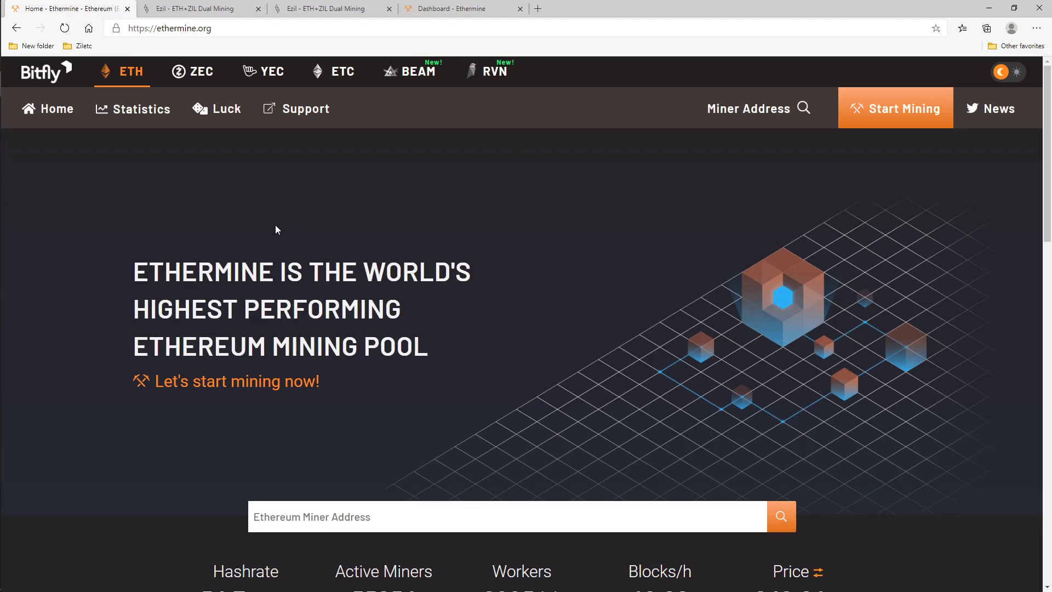
{"action": "left_click", "coordinate": [296, 386]}
{"action": "scroll", "coordinate": [296, 378], "scroll_direction": "down", "scroll_amount": 1}
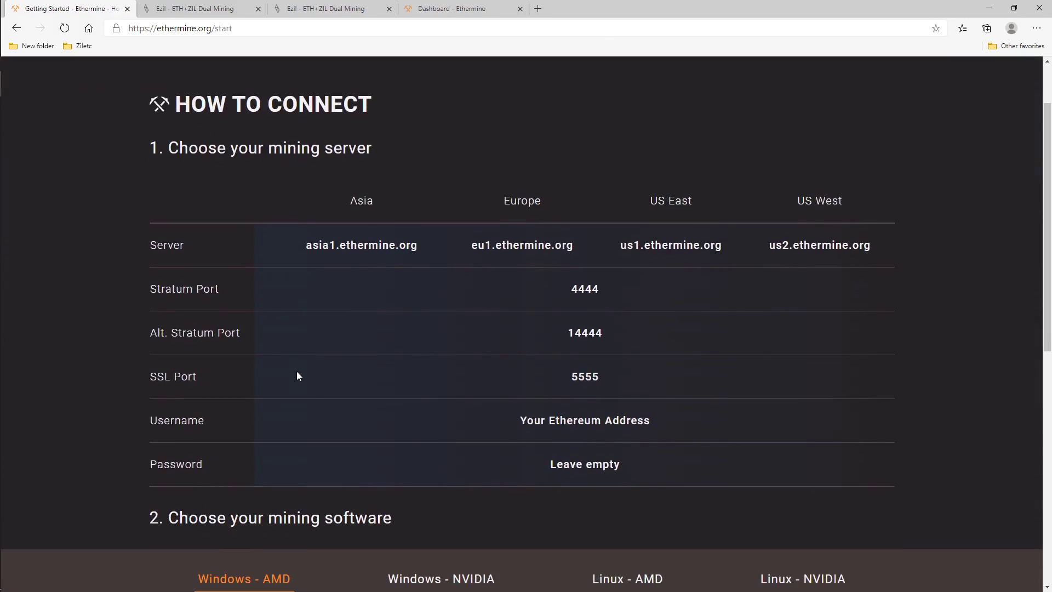
{"action": "left_click_drag", "start_coordinate": [301, 242], "coordinate": [884, 248]}
{"action": "left_click", "coordinate": [885, 249]}
{"action": "left_click", "coordinate": [585, 375]}
View the Claymore Miner download options through its Bitcointalk guide and MEGA folder, closing the page when finished.
{"action": "scroll", "coordinate": [487, 388], "scroll_direction": "down", "scroll_amount": 7}
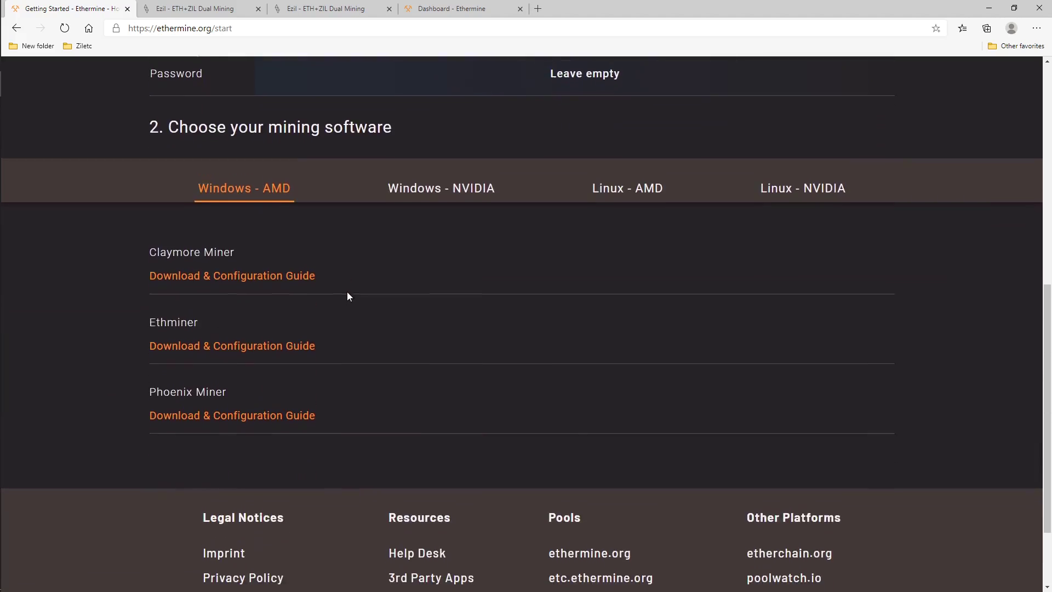
{"action": "left_click_drag", "start_coordinate": [150, 242], "coordinate": [357, 267]}
{"action": "left_click", "coordinate": [136, 241]}
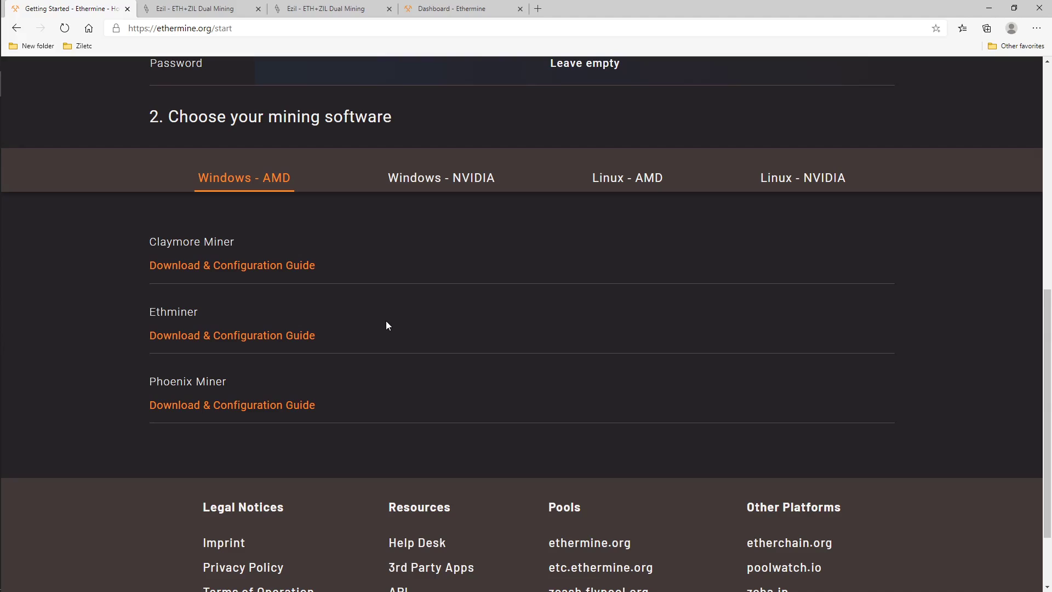
{"action": "left_click", "coordinate": [286, 267]}
{"action": "scroll", "coordinate": [338, 366], "scroll_direction": "down", "scroll_amount": 3}
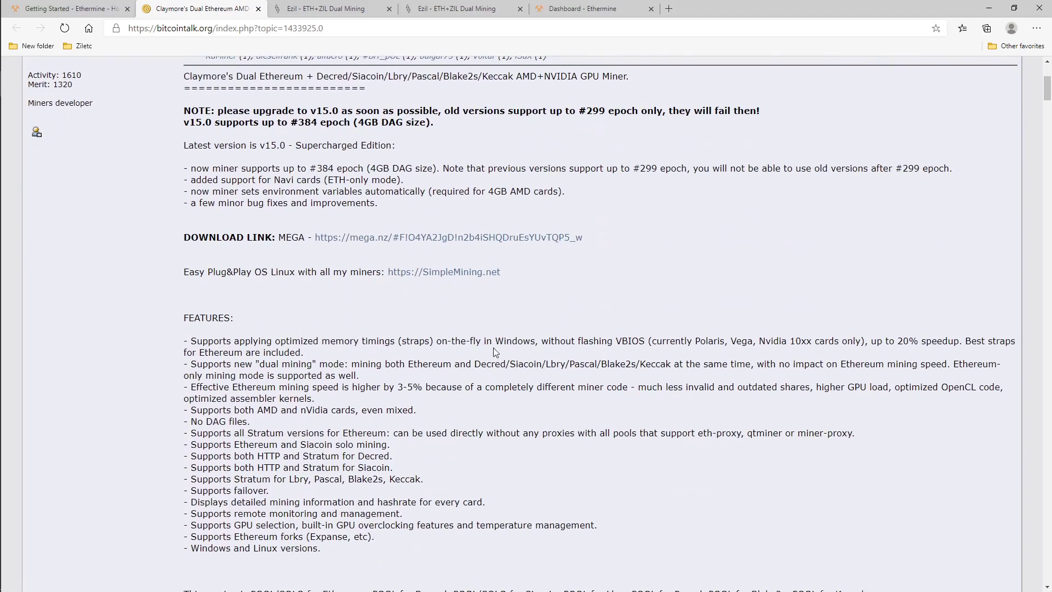
{"action": "left_click", "coordinate": [366, 245]}
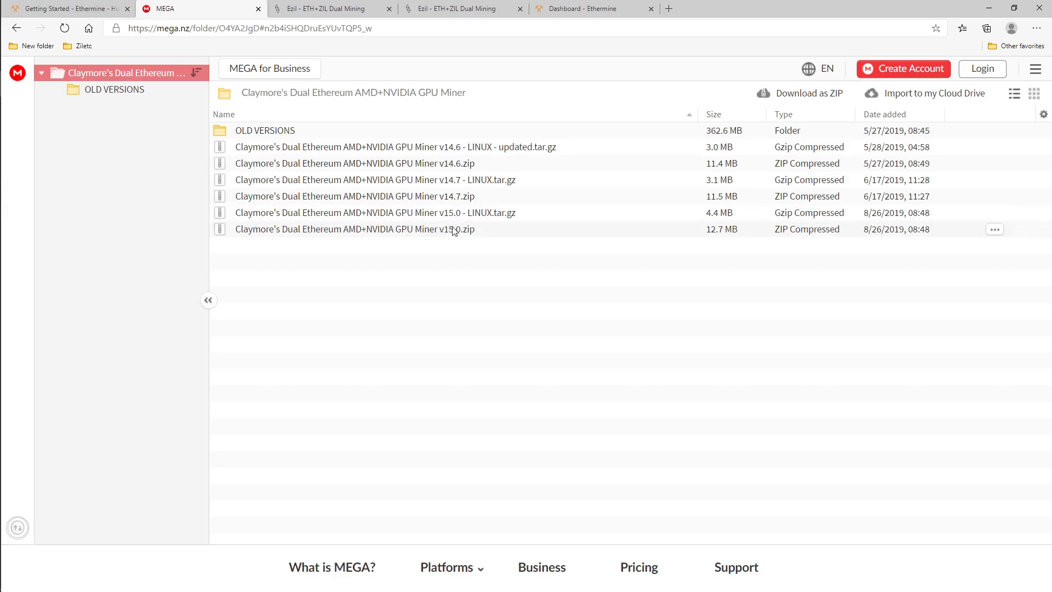
{"action": "left_click", "coordinate": [258, 9]}
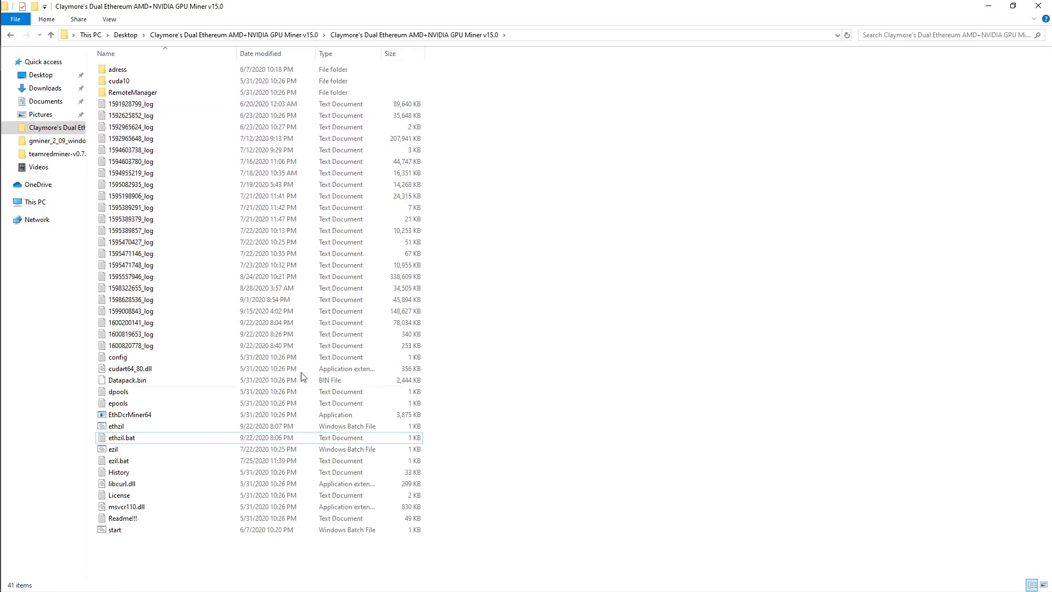
Open the ethzil batch file in the Claymore v15.0 miner folder for editing in Notepad.
{"action": "right_click", "coordinate": [536, 359]}
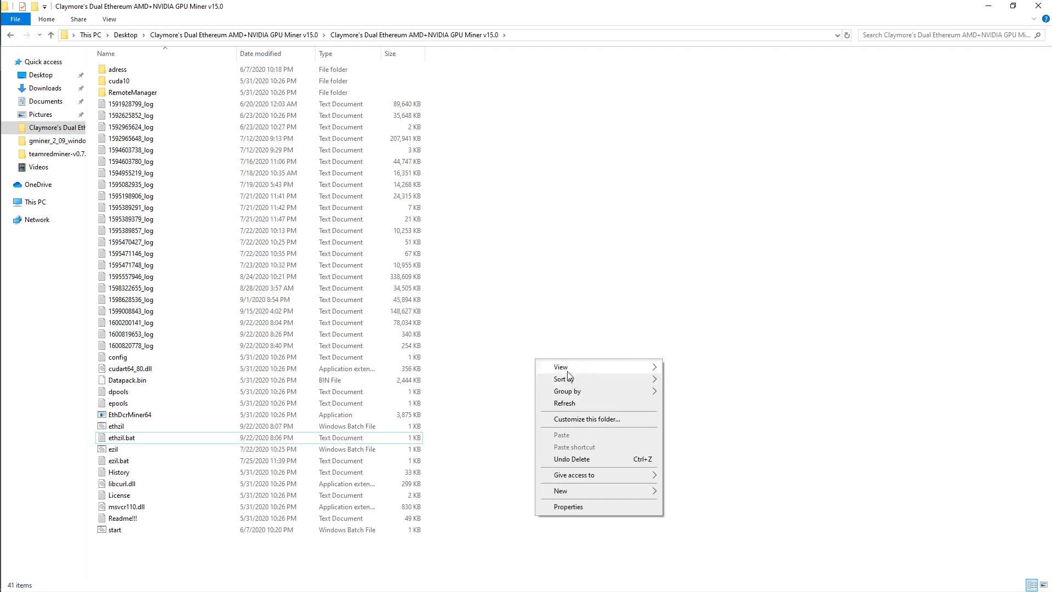
{"action": "mouse_move", "coordinate": [630, 491]}
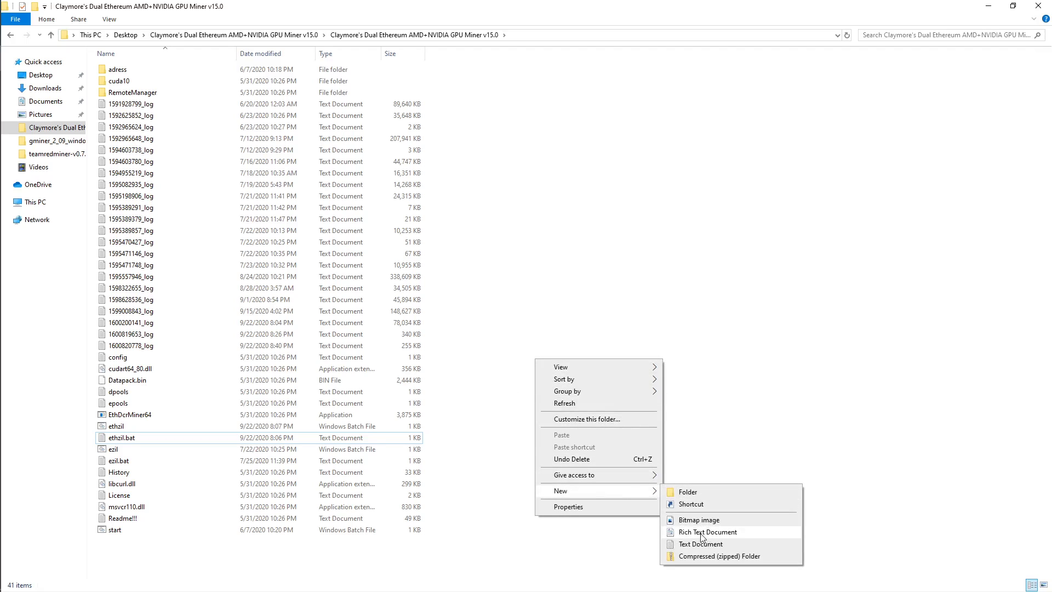
{"action": "left_click", "coordinate": [117, 429]}
{"action": "left_click", "coordinate": [117, 430]}
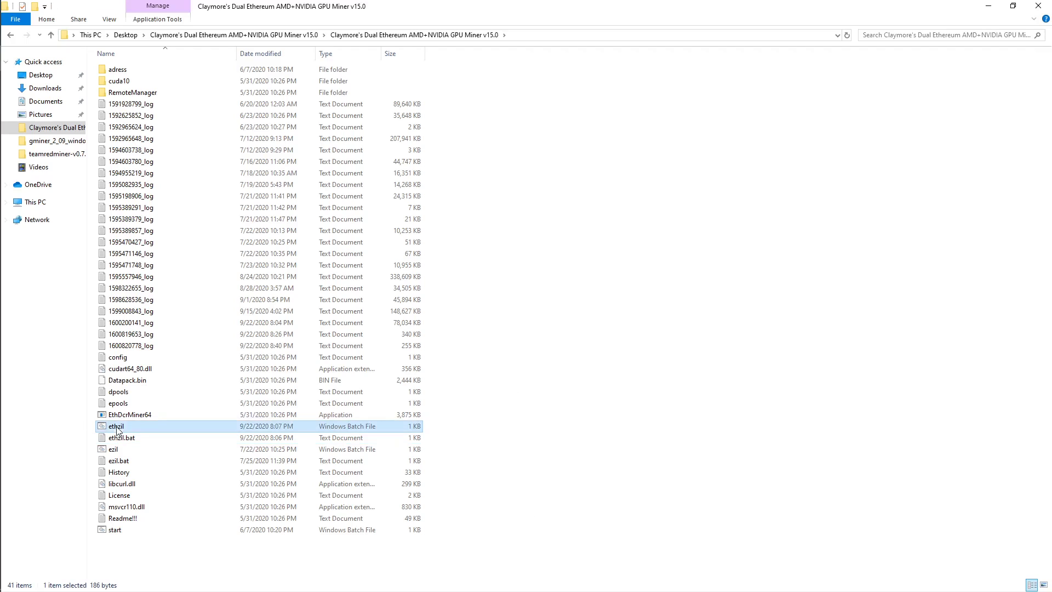
{"action": "right_click", "coordinate": [117, 429]}
{"action": "left_click", "coordinate": [134, 242]}
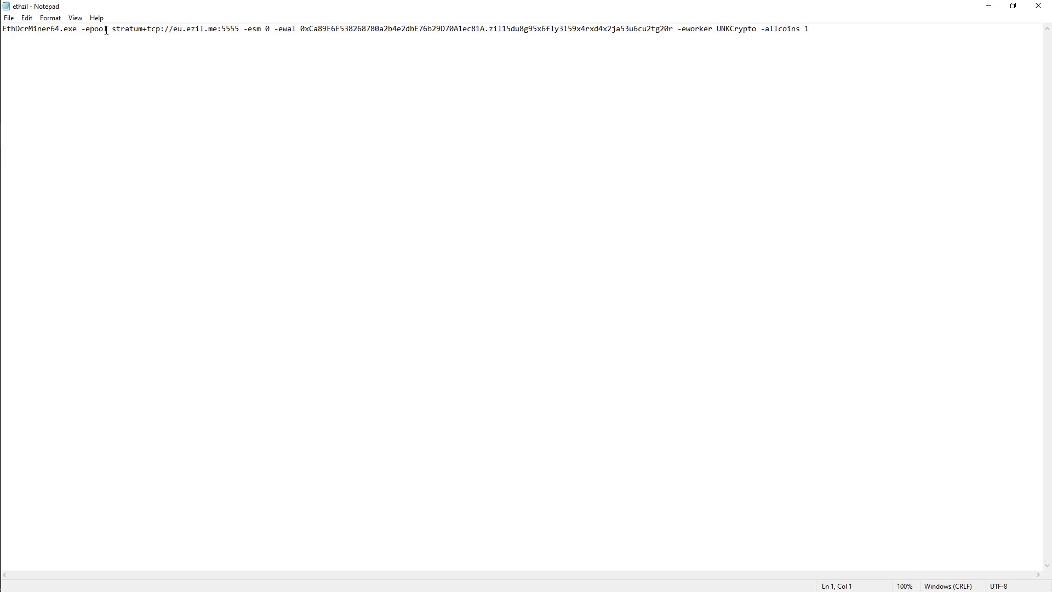
Examine the pool address, ETH and ZIL wallet addresses and worker name in the ethzil miner command.
{"action": "left_click_drag", "start_coordinate": [106, 30], "coordinate": [231, 31]}
{"action": "left_click", "coordinate": [230, 31]}
{"action": "left_click_drag", "start_coordinate": [485, 30], "coordinate": [301, 35]}
{"action": "left_click", "coordinate": [493, 31]}
{"action": "left_click_drag", "start_coordinate": [489, 31], "coordinate": [660, 29]}
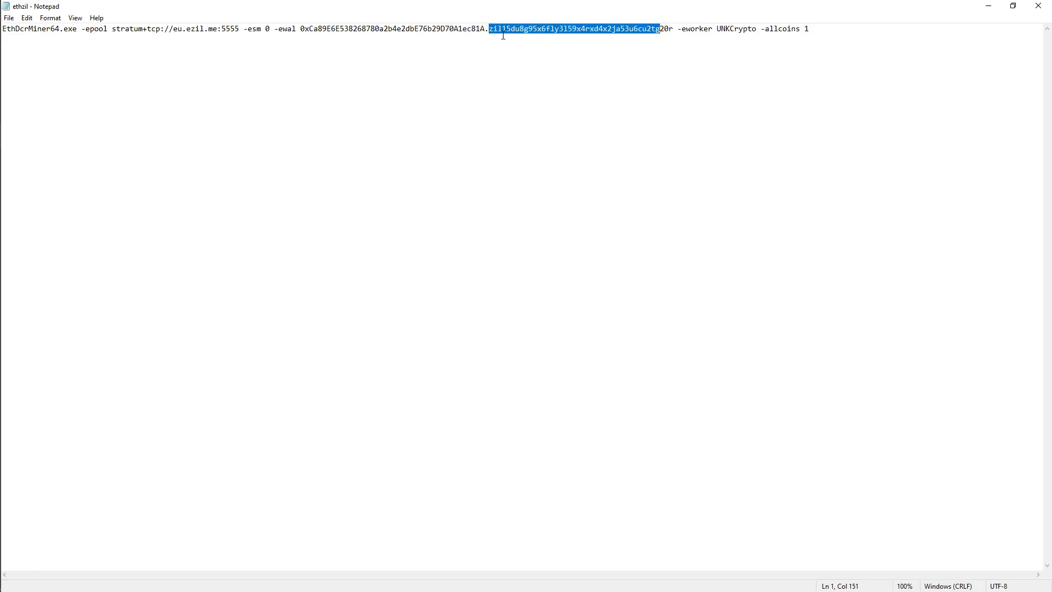
{"action": "left_click", "coordinate": [745, 36]}
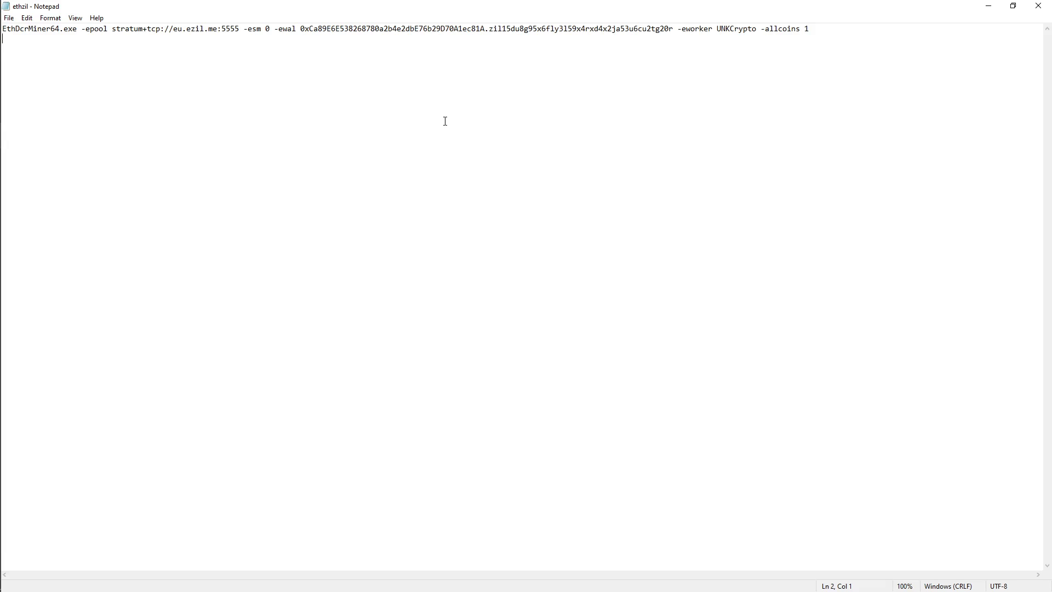
Switch to the browser, open Ezil's mining setup page and examine the Claymore ezil.bat command.
{"action": "key", "text": "alt+Tab"}
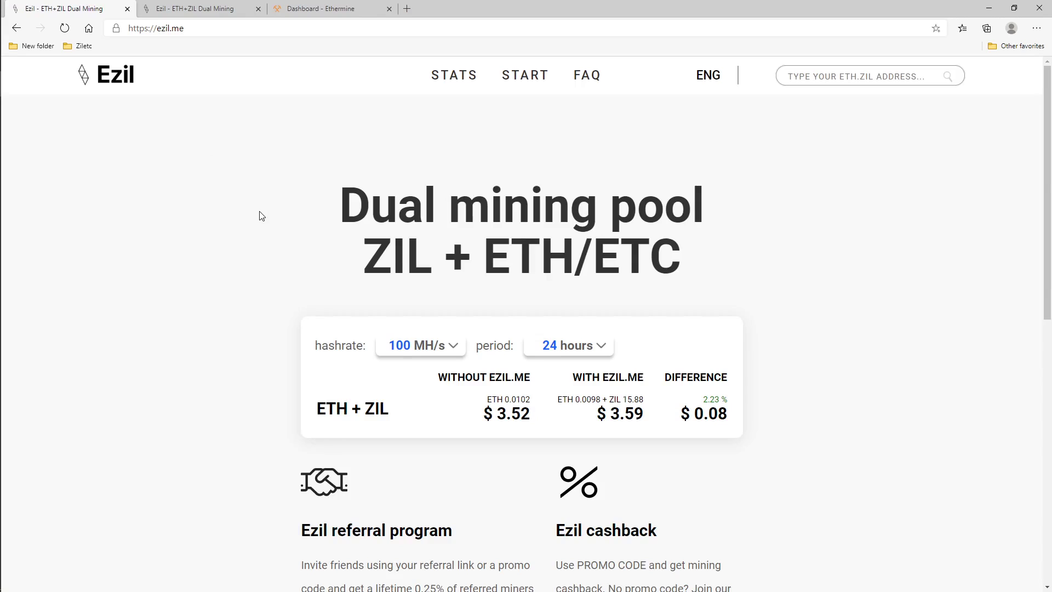
{"action": "scroll", "coordinate": [263, 219], "scroll_direction": "down", "scroll_amount": 9}
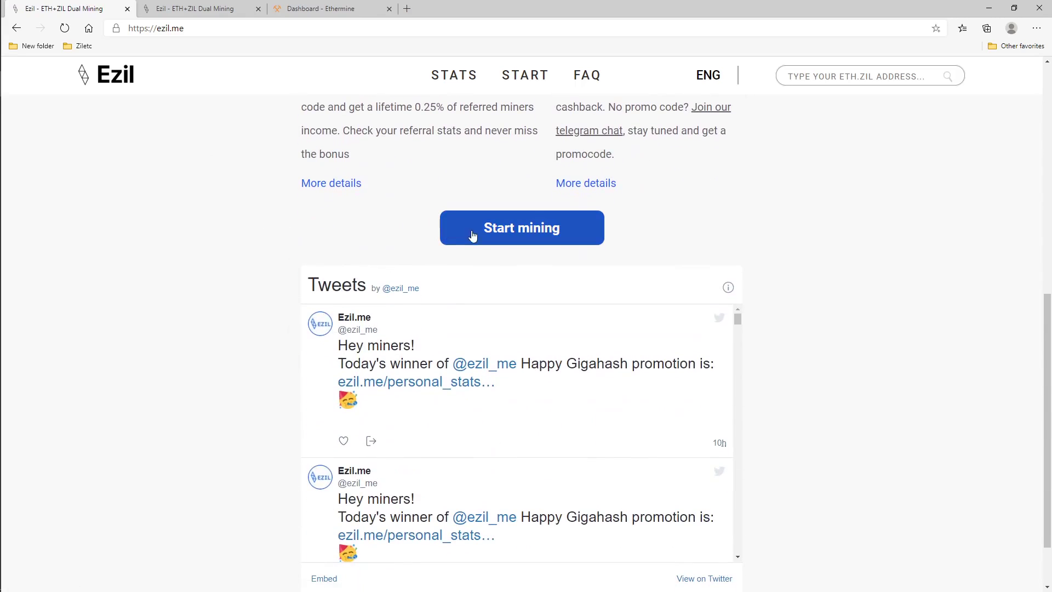
{"action": "left_click", "coordinate": [492, 236]}
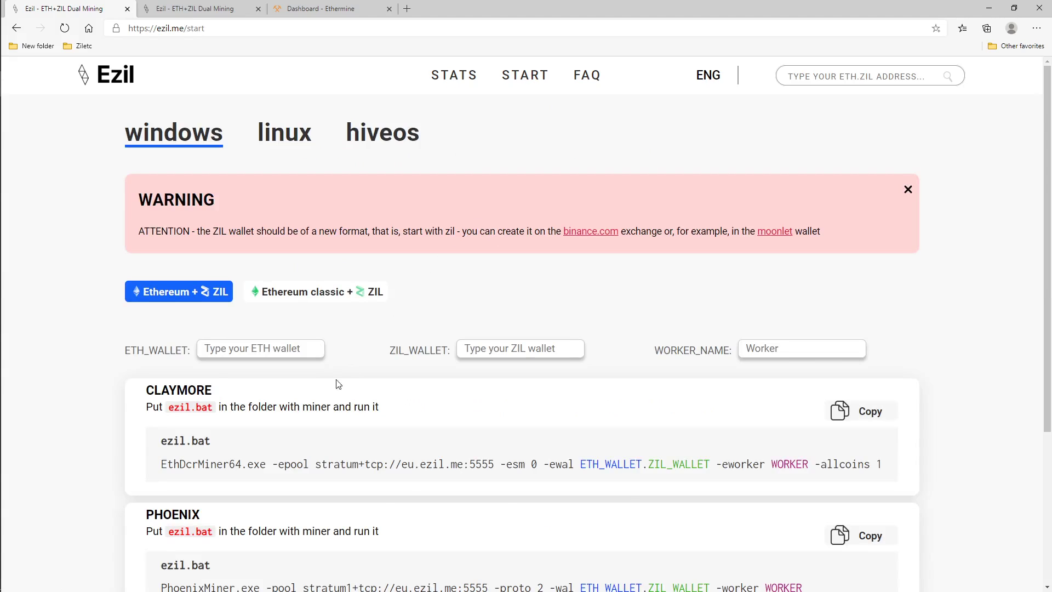
{"action": "scroll", "coordinate": [340, 383], "scroll_direction": "down", "scroll_amount": 1}
{"action": "left_click_drag", "start_coordinate": [889, 390], "coordinate": [160, 384]}
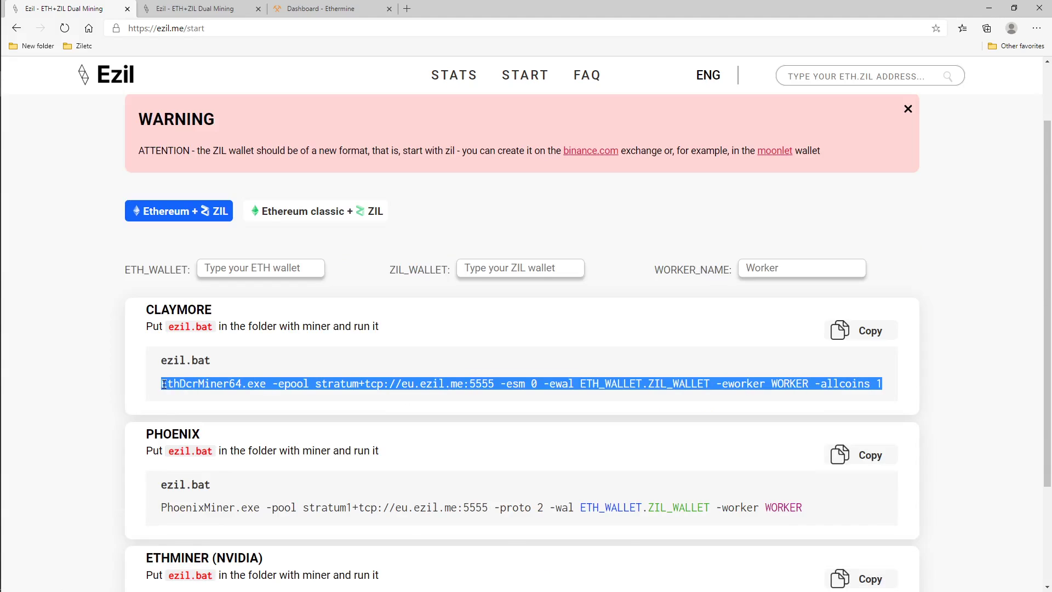
{"action": "left_click", "coordinate": [224, 372]}
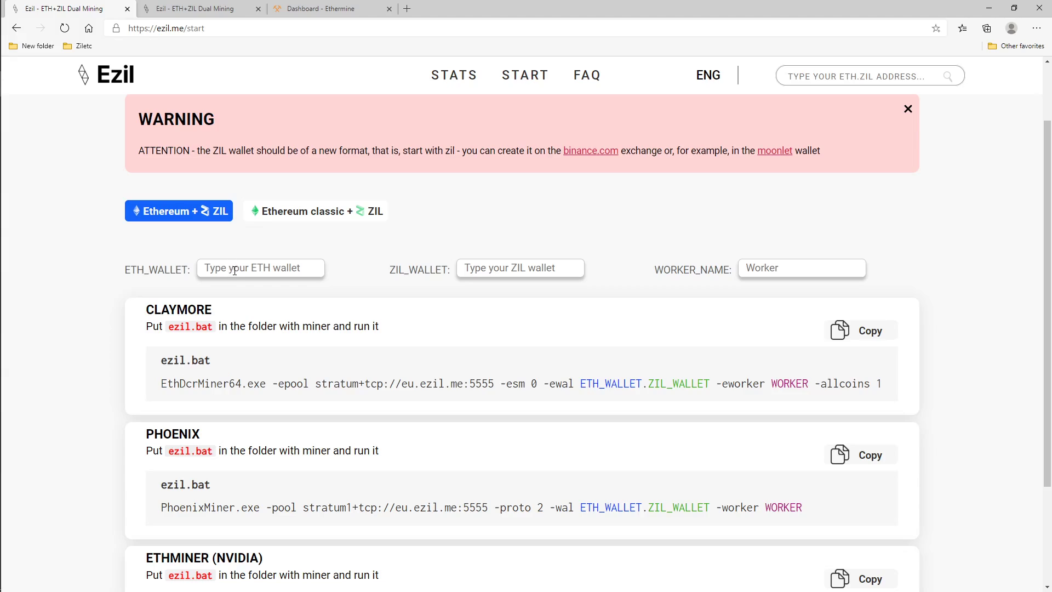
Fill in a placeholder ETH wallet of ones, a ZIL wallet of twos and worker name unkcrypto, selecting the generated Claymore command.
{"action": "type", "text": "11111111111111"}
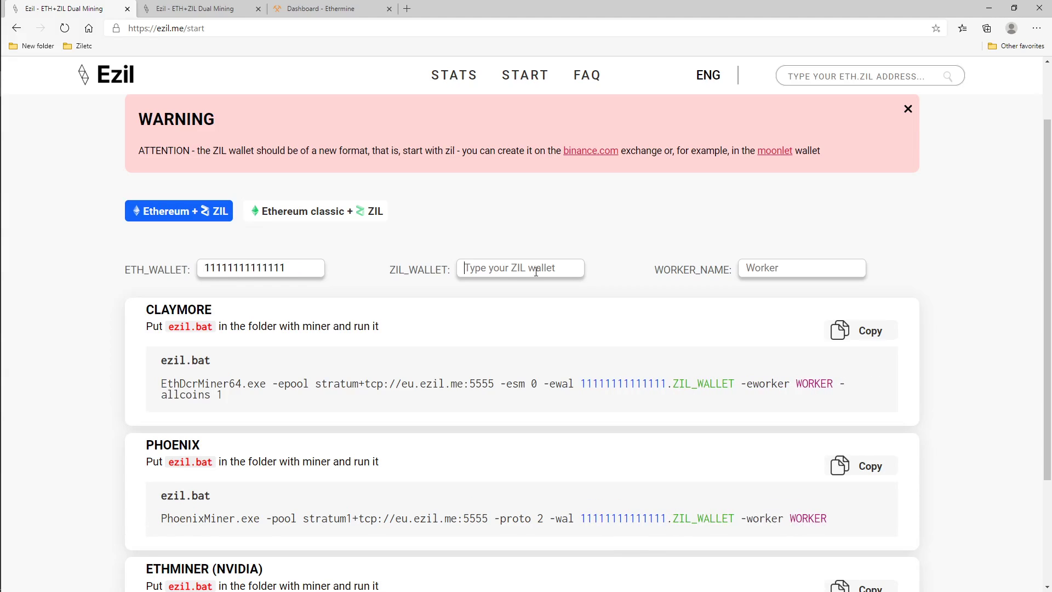
{"action": "type", "text": "2222222222222"}
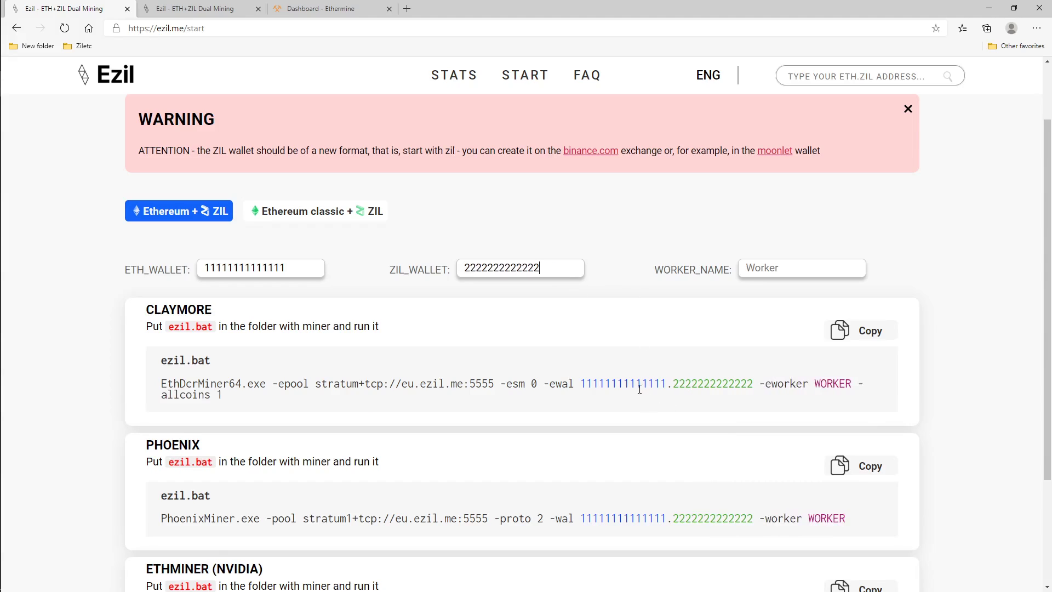
{"action": "left_click", "coordinate": [820, 272]}
{"action": "type", "text": "unkc"}
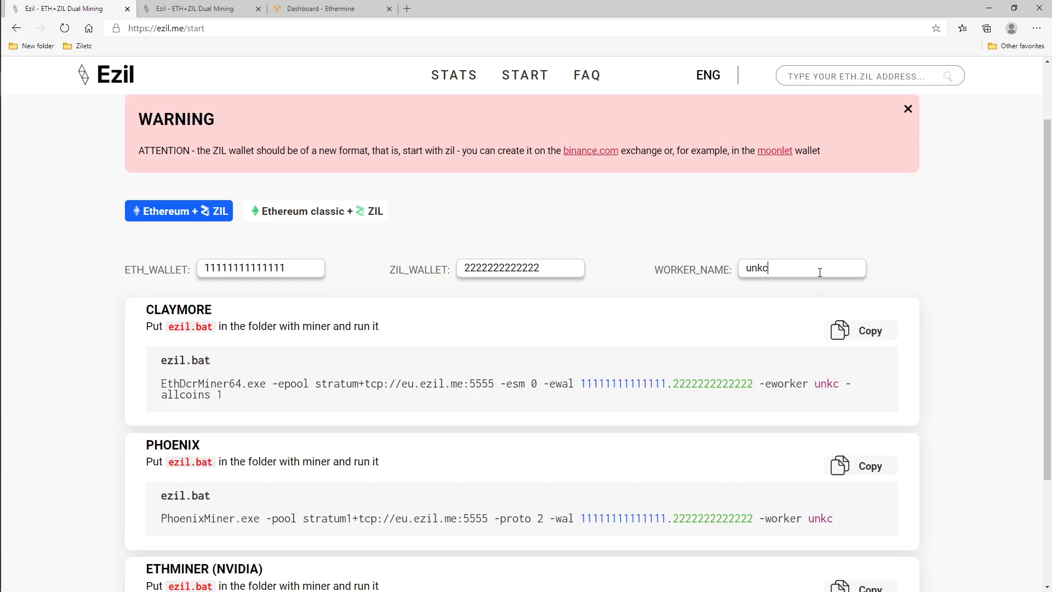
{"action": "type", "text": "rypto"}
{"action": "left_click_drag", "start_coordinate": [259, 405], "coordinate": [153, 385]}
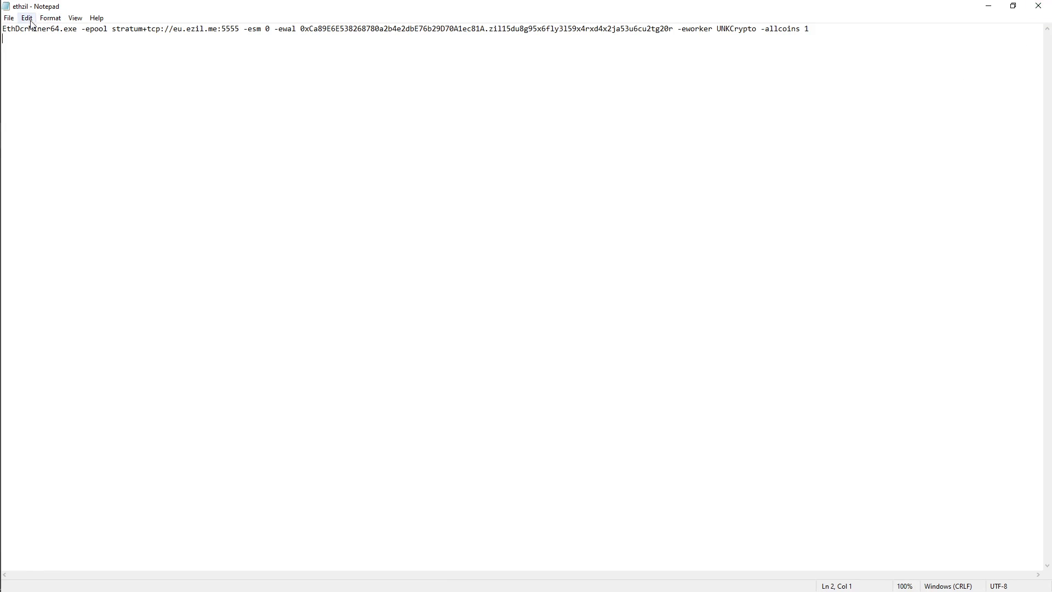
In Notepad, try to save the miner command as a separate file with the .bat extension.
{"action": "left_click", "coordinate": [9, 17]}
{"action": "left_click", "coordinate": [33, 77]}
{"action": "left_click", "coordinate": [135, 265]}
{"action": "type", "text": ".bat"}
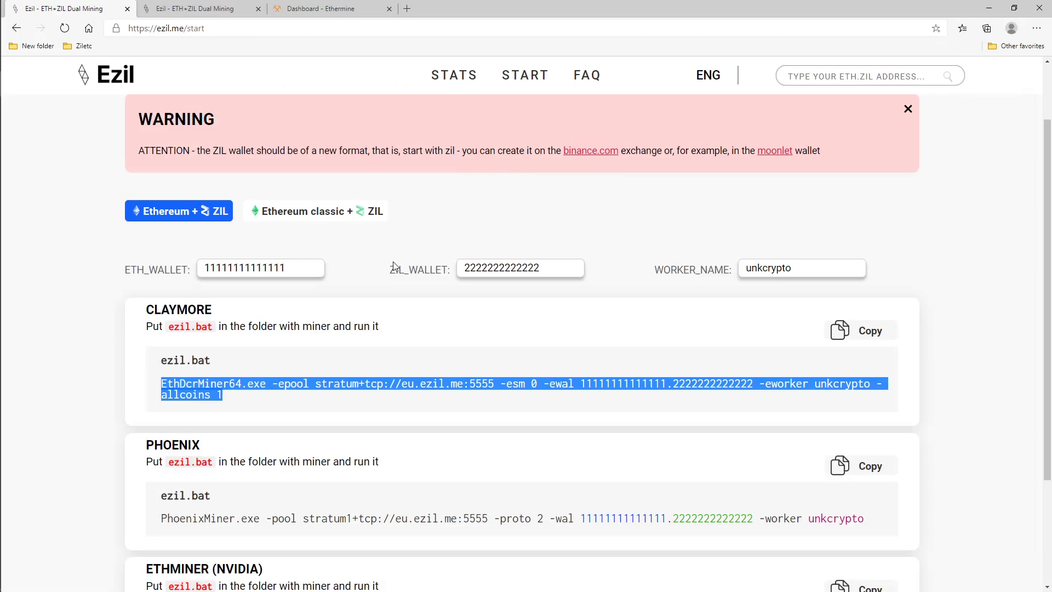
{"action": "left_click", "coordinate": [547, 192]}
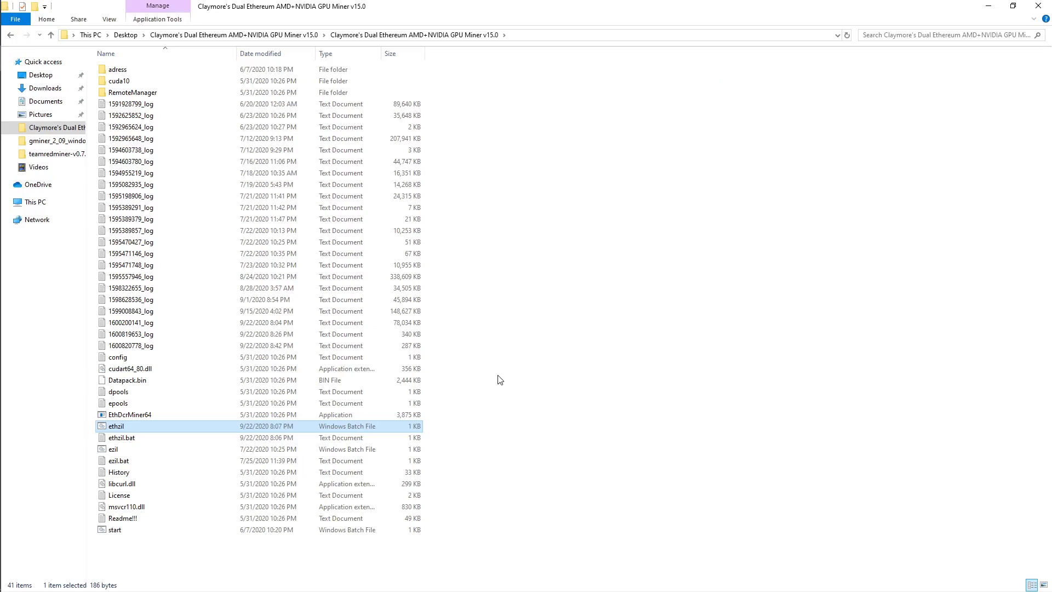
Inspect the miner command in the ethzil.bat text document in the Claymore folder and close it.
{"action": "left_click", "coordinate": [500, 380]}
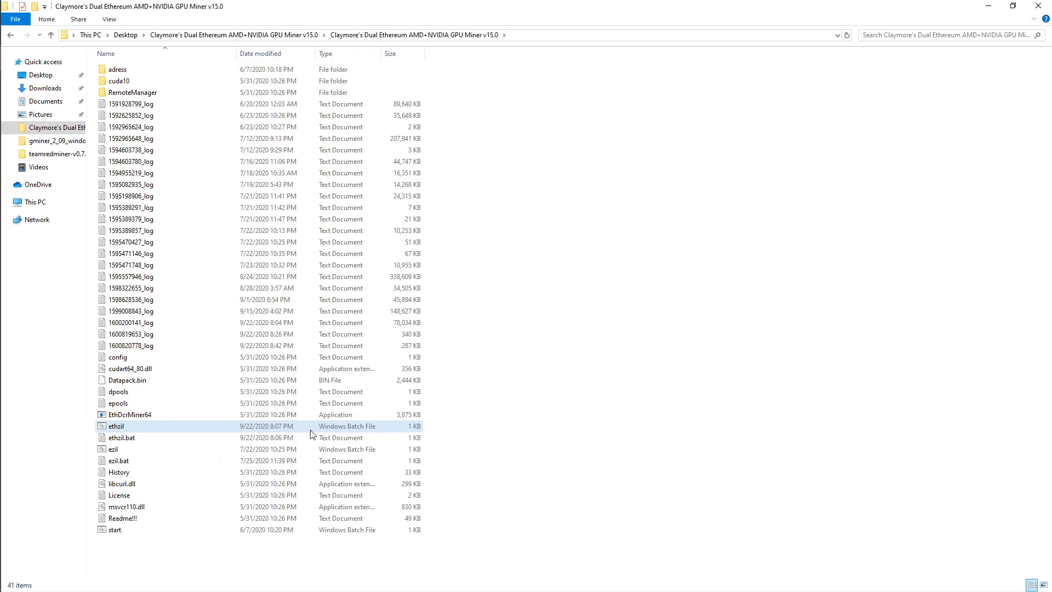
{"action": "double_click", "coordinate": [164, 439]}
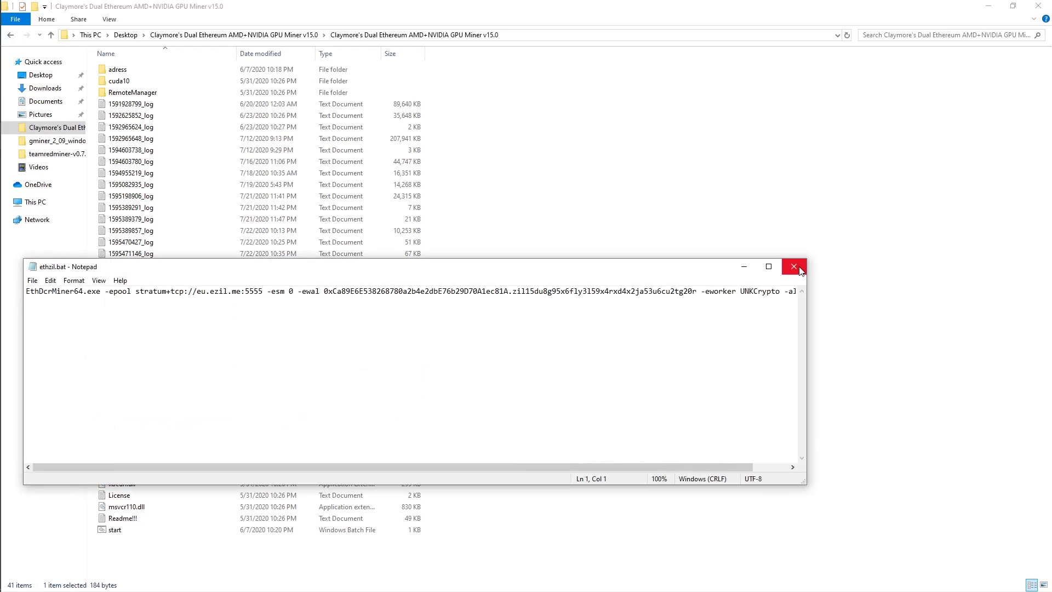
{"action": "left_click", "coordinate": [799, 267]}
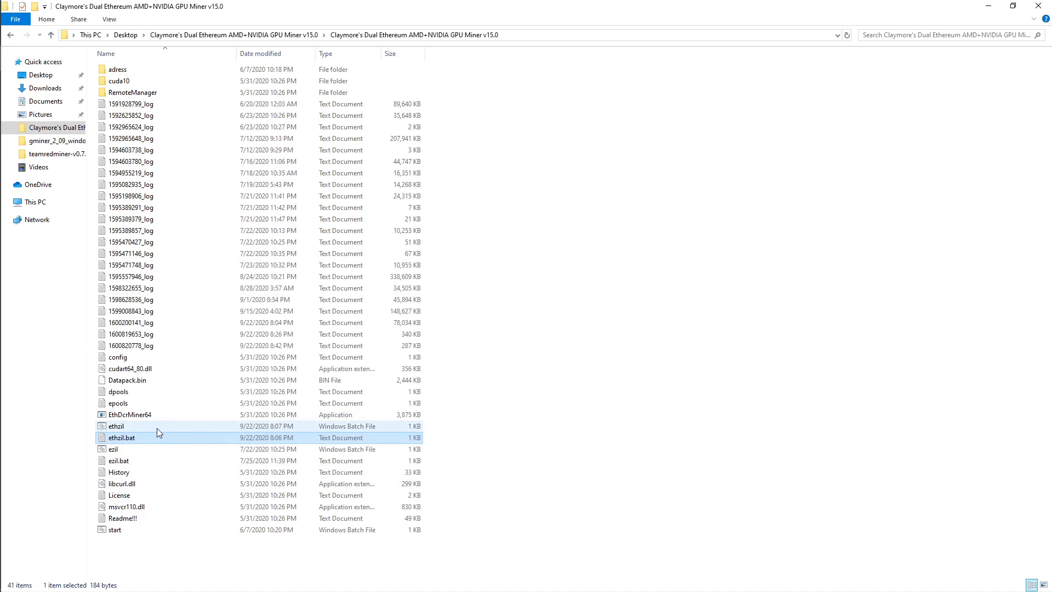
Run the ethzil batch file to start the Claymore miner and monitor its output in a maximized console window.
{"action": "left_click", "coordinate": [115, 428]}
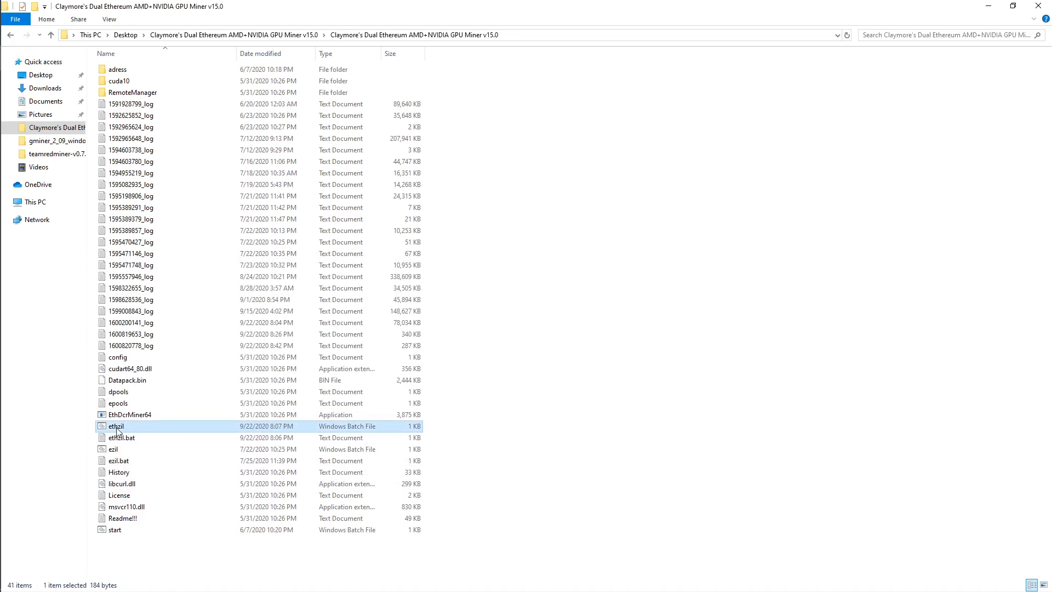
{"action": "double_click", "coordinate": [192, 428]}
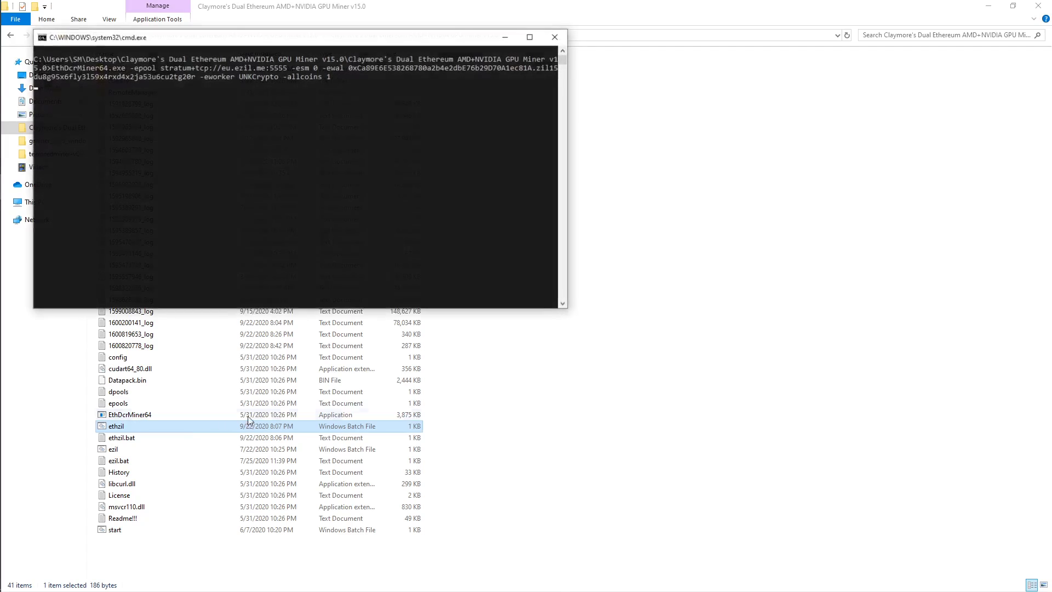
{"action": "left_click", "coordinate": [531, 37]}
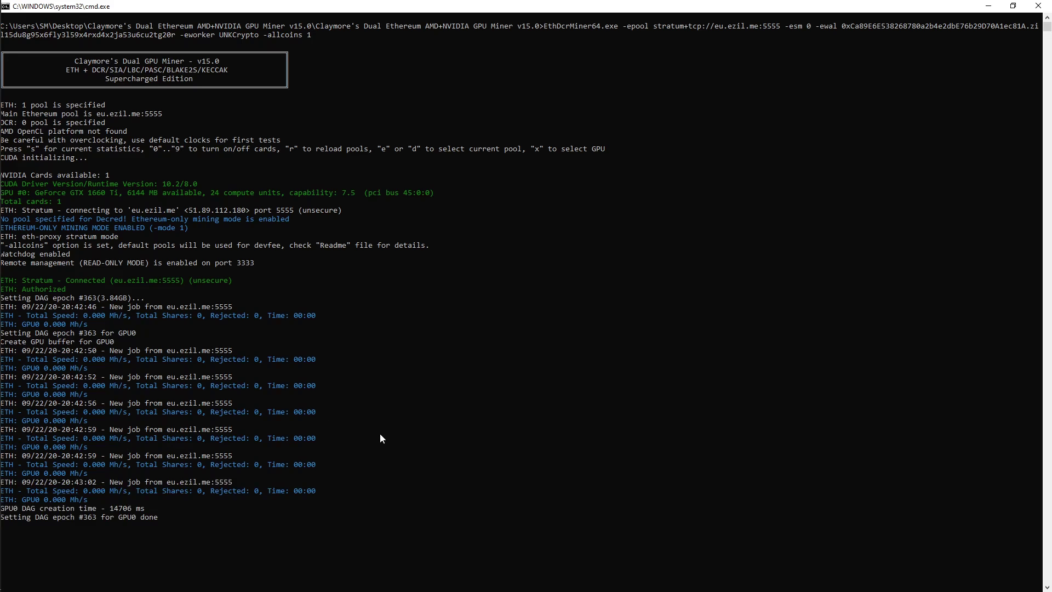
{"action": "scroll", "coordinate": [381, 436], "scroll_direction": "down", "scroll_amount": 4}
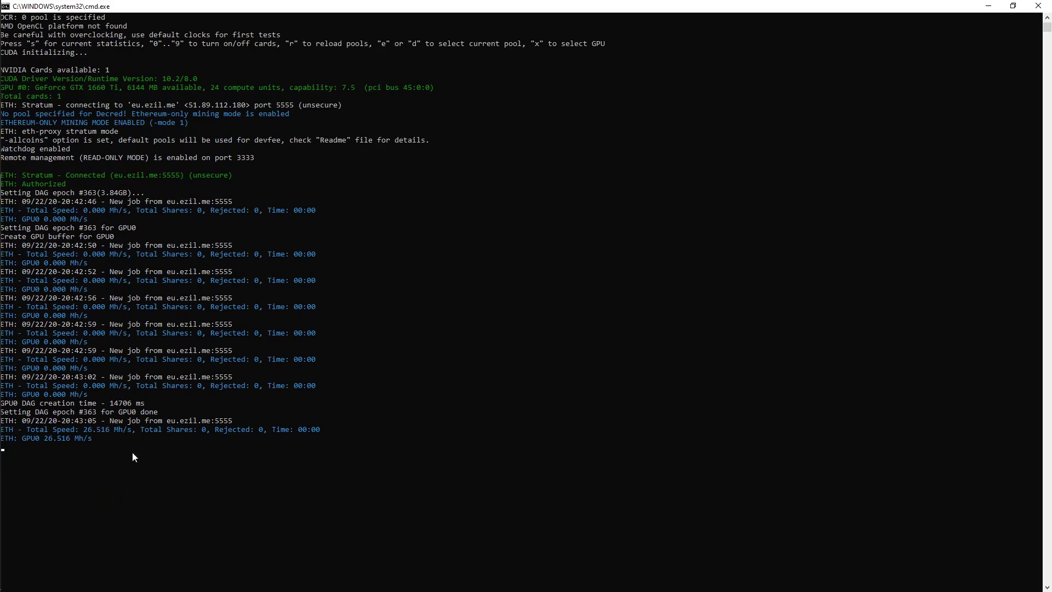
{"action": "scroll", "coordinate": [220, 436], "scroll_direction": "down", "scroll_amount": 2}
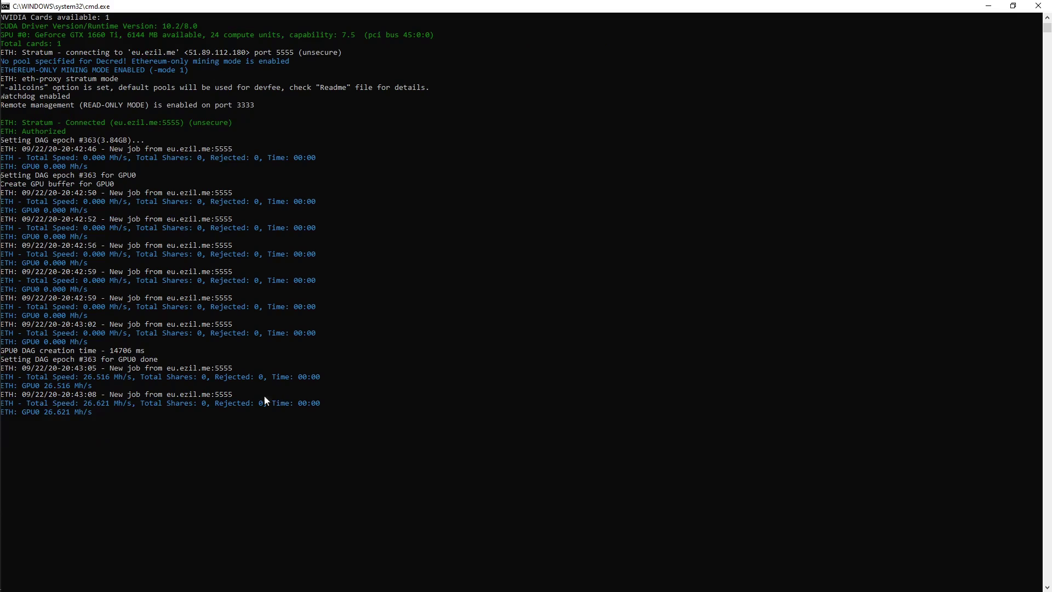
{"action": "scroll", "coordinate": [382, 427], "scroll_direction": "down", "scroll_amount": 2}
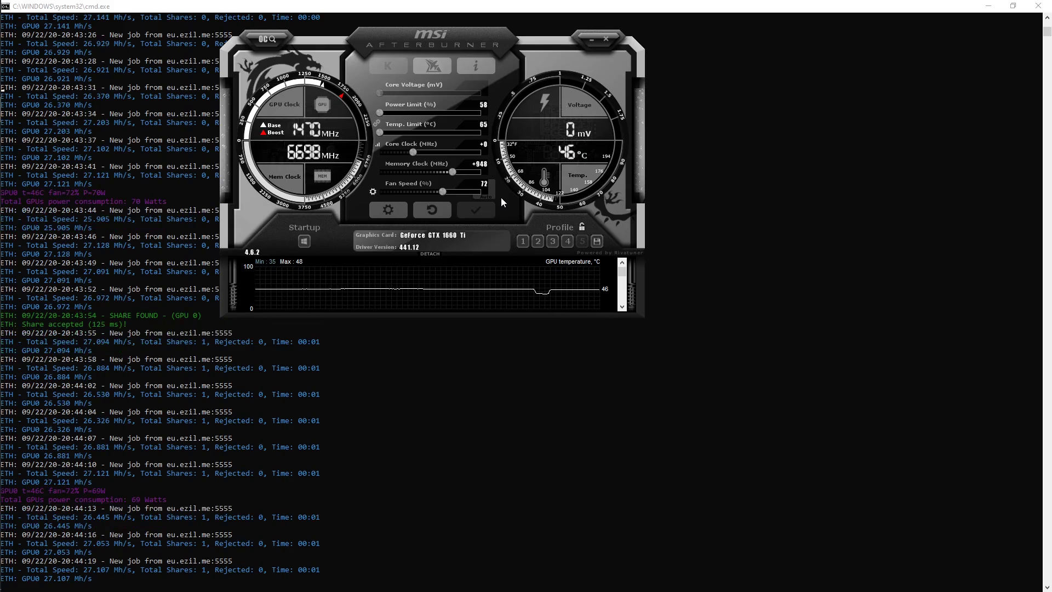
{"action": "left_click", "coordinate": [473, 330]}
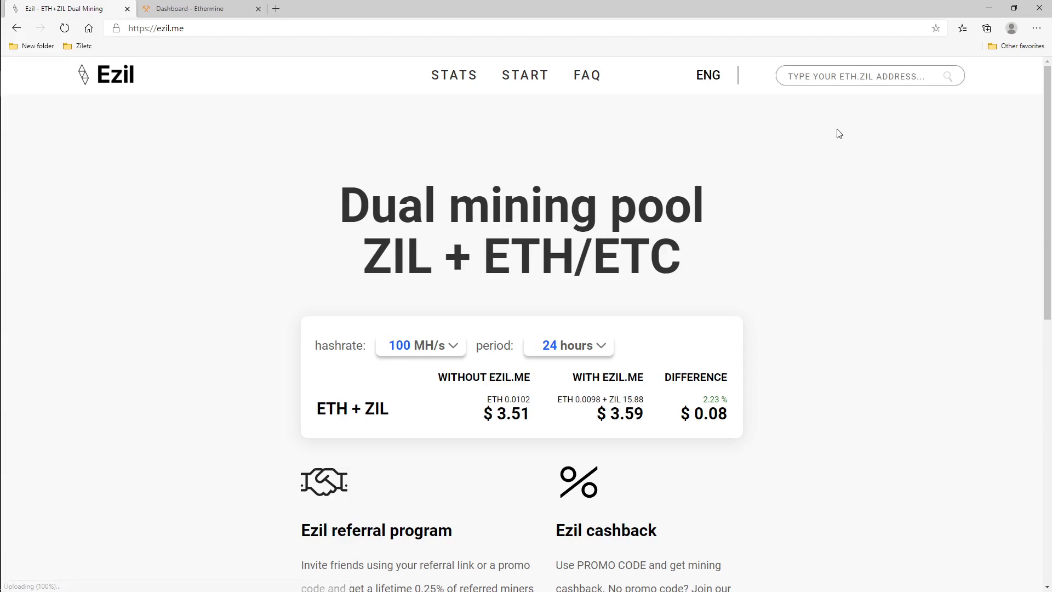
Look up the second saved ETH.ZIL wallet address on Ezil and examine its hashrate chart of current, average and reported rates.
{"action": "left_click", "coordinate": [831, 77]}
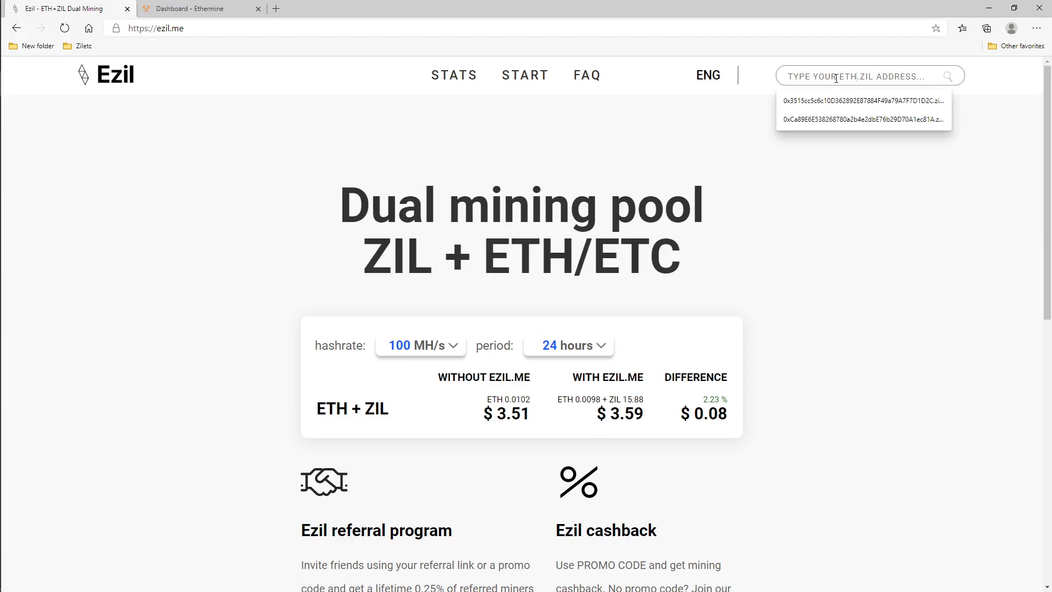
{"action": "left_click", "coordinate": [828, 120]}
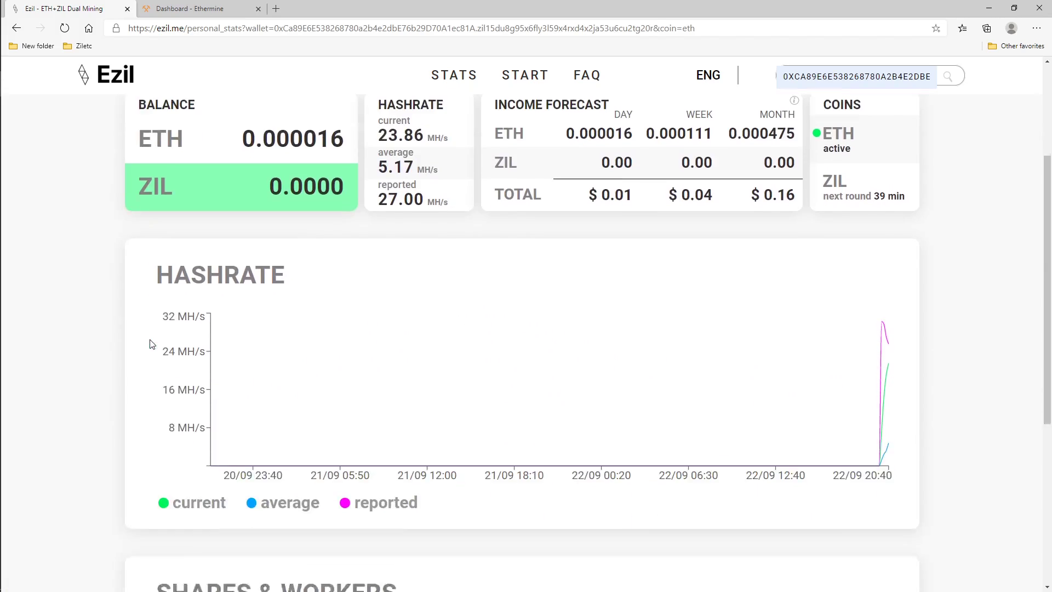
{"action": "scroll", "coordinate": [156, 340], "scroll_direction": "down", "scroll_amount": 4}
{"action": "mouse_move", "coordinate": [888, 395]}
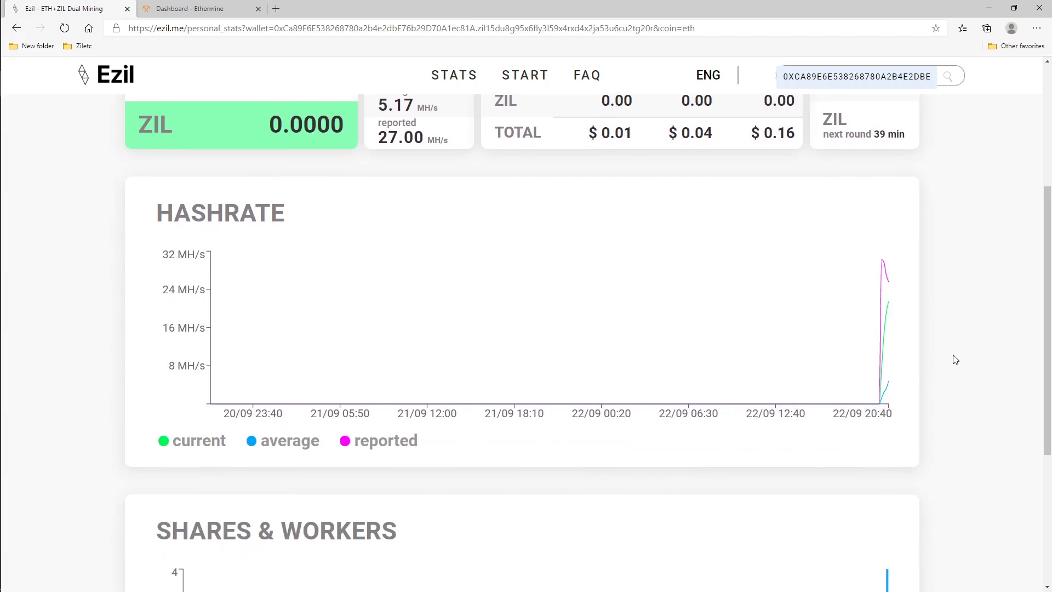
{"action": "scroll", "coordinate": [616, 331], "scroll_direction": "up", "scroll_amount": 3}
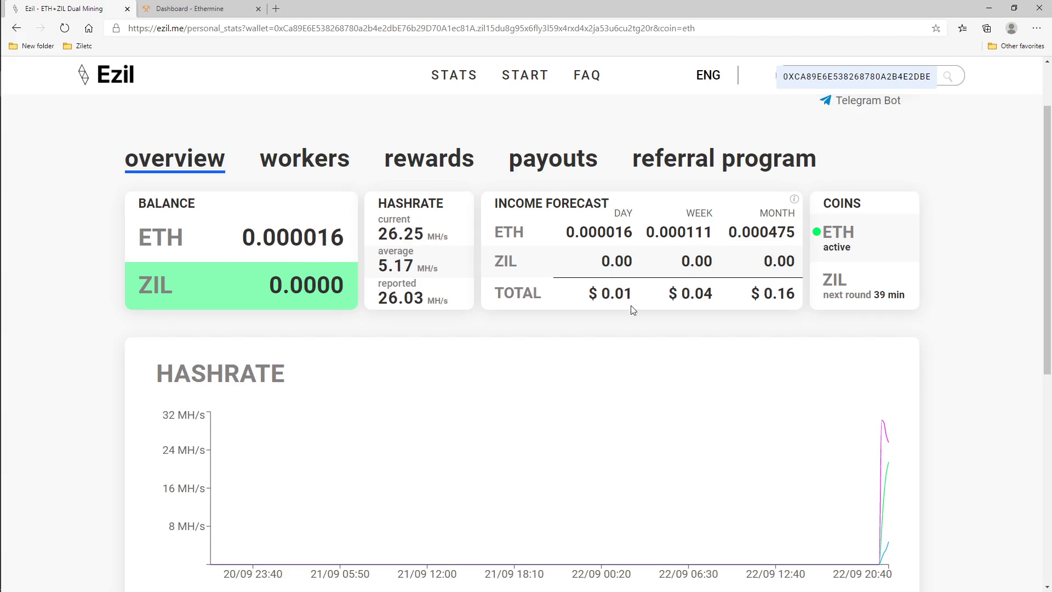
Examine the wallet's daily total in the income forecast, the time until the next ZIL round and the charts below.
{"action": "left_click_drag", "start_coordinate": [586, 292], "coordinate": [652, 299]}
{"action": "left_click", "coordinate": [651, 301]}
{"action": "double_click", "coordinate": [880, 295]}
{"action": "left_click", "coordinate": [778, 311]}
{"action": "scroll", "coordinate": [921, 313], "scroll_direction": "down", "scroll_amount": 7}
{"action": "mouse_move", "coordinate": [888, 441]}
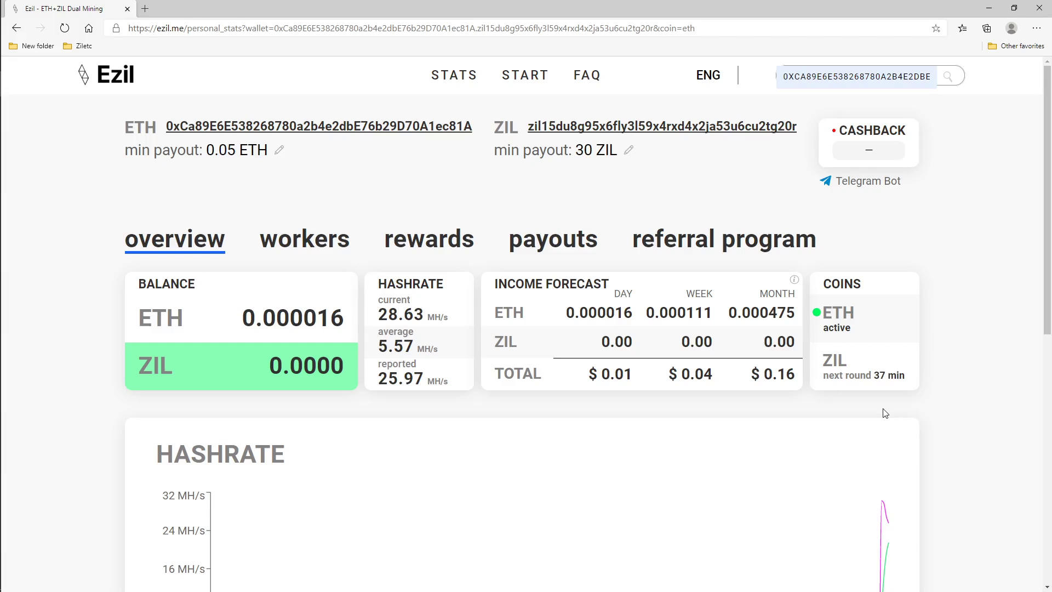
Return to the Ezil home page and open the mining start page with the Windows Ethereum + ZIL miner commands.
{"action": "left_click", "coordinate": [129, 83]}
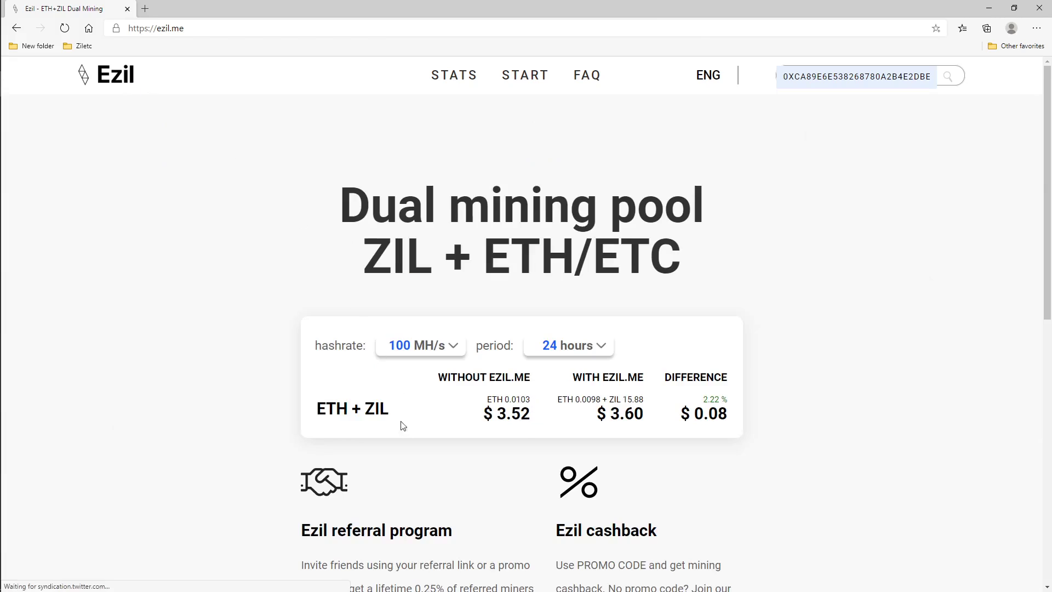
{"action": "scroll", "coordinate": [403, 426], "scroll_direction": "down", "scroll_amount": 6}
{"action": "left_click", "coordinate": [520, 390]}
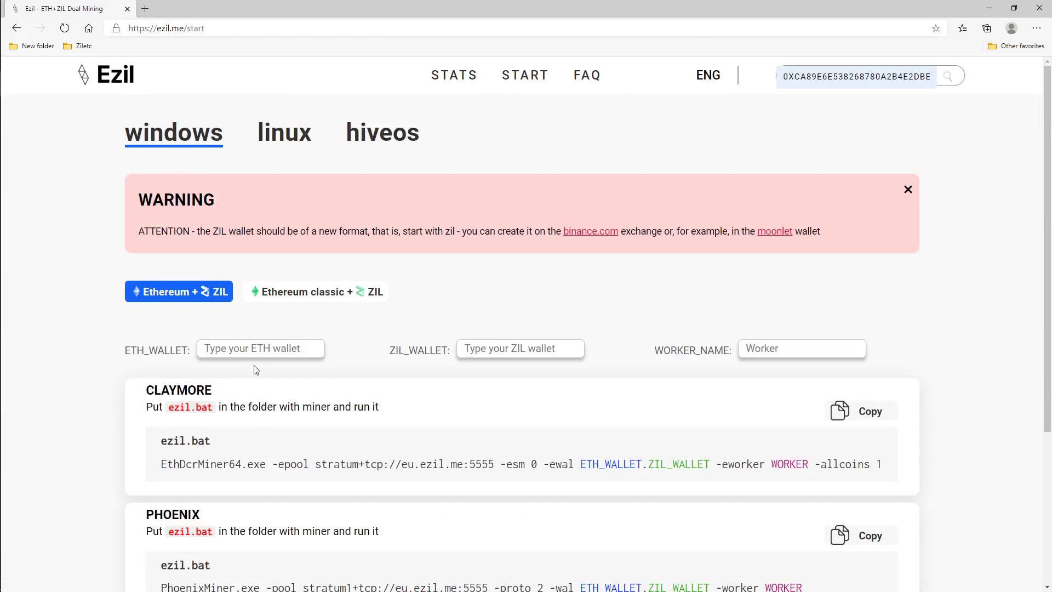